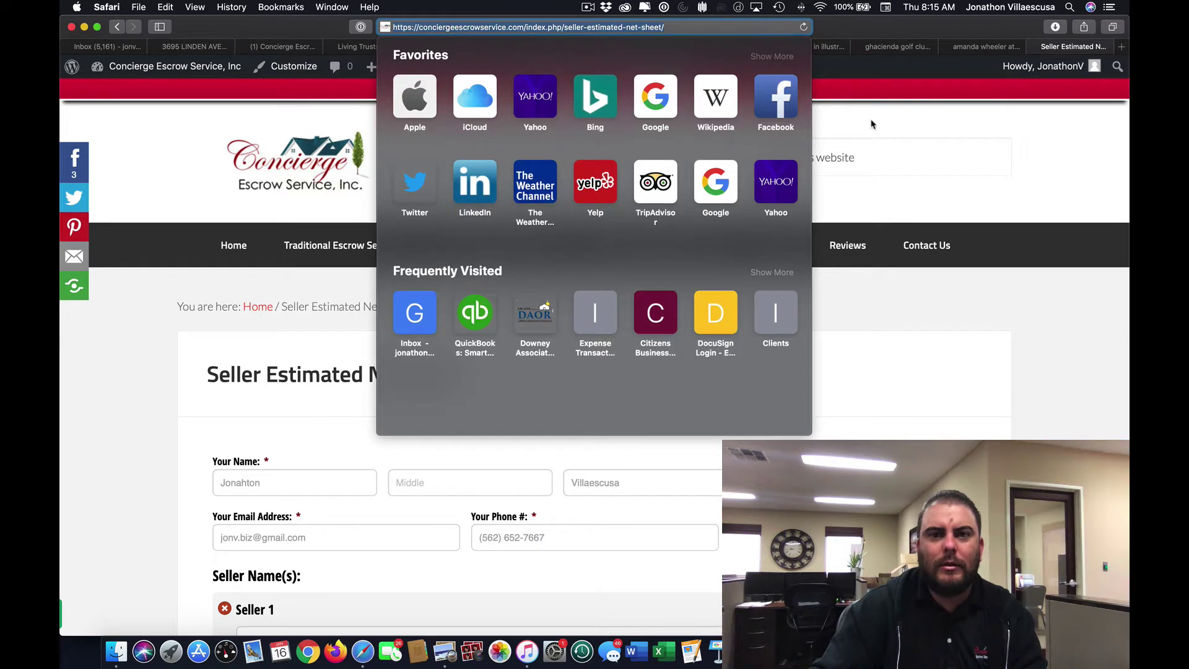
Examine the Seller Estimated Net Sheet form's agent details, seller names, sales prices, property information and seller credit fields
left_click(871, 123)
mouse_move(695, 232)
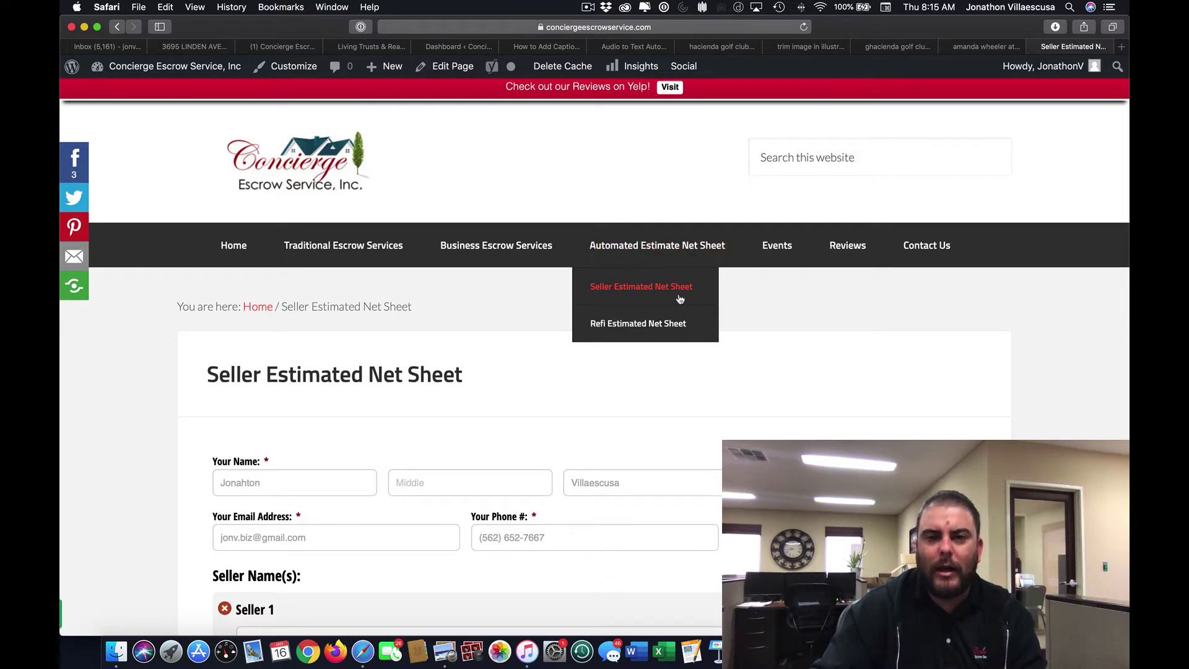
scroll(698, 334, "down", 5)
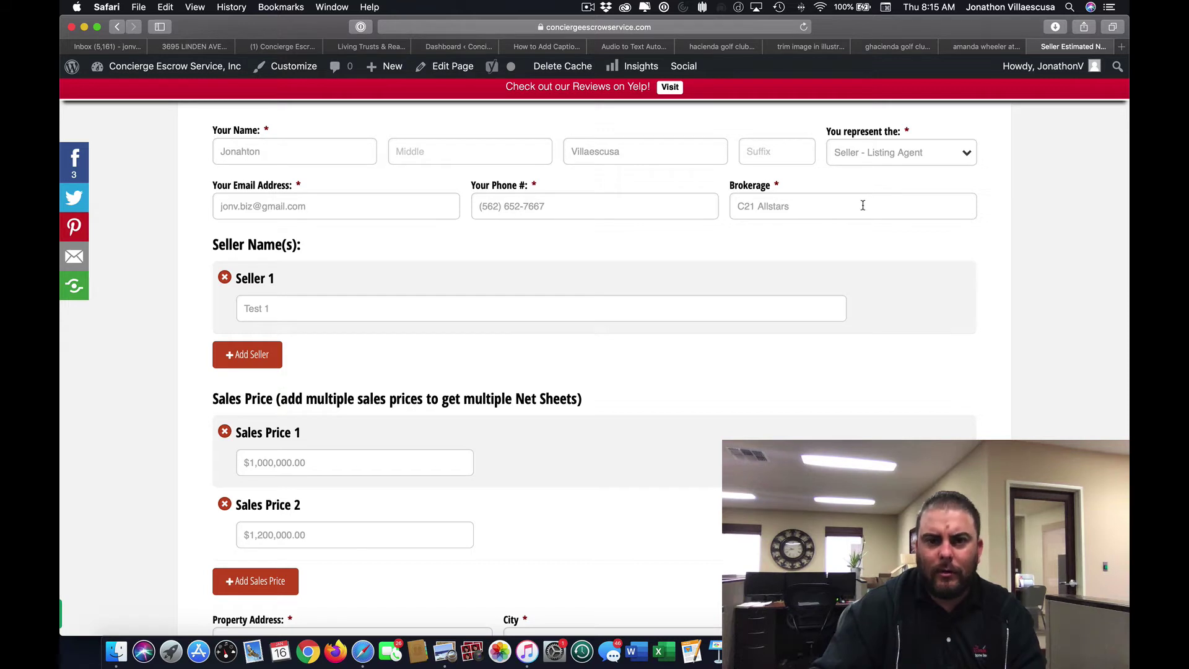
scroll(530, 265, "down", 3)
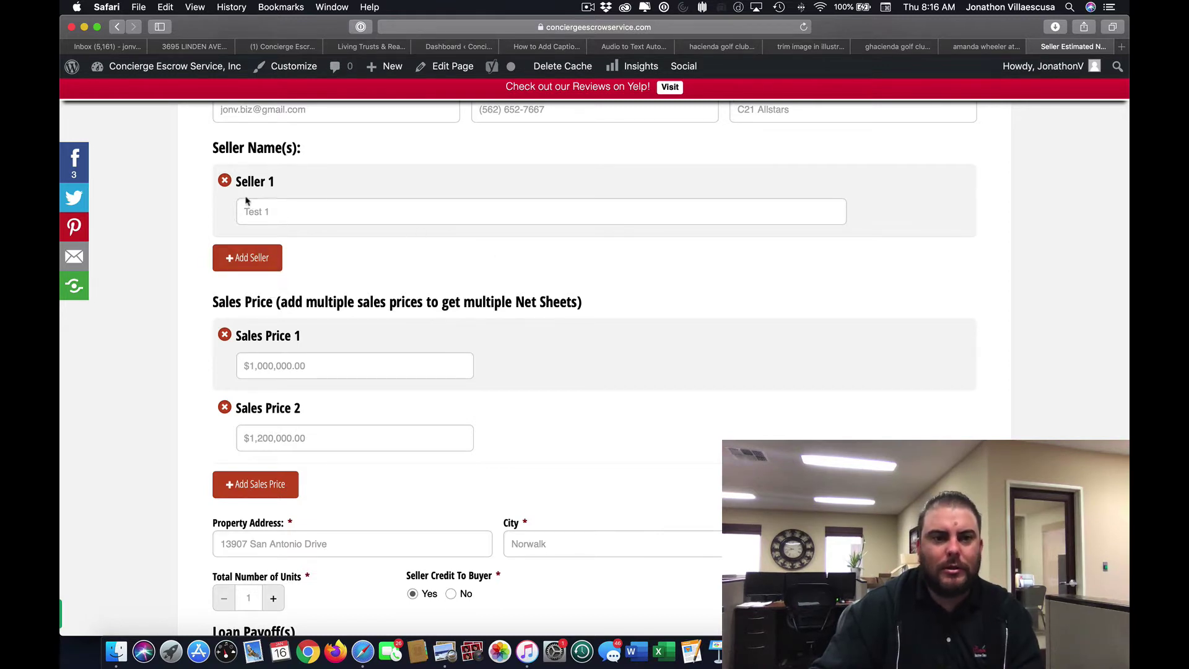
scroll(470, 279, "down", 1)
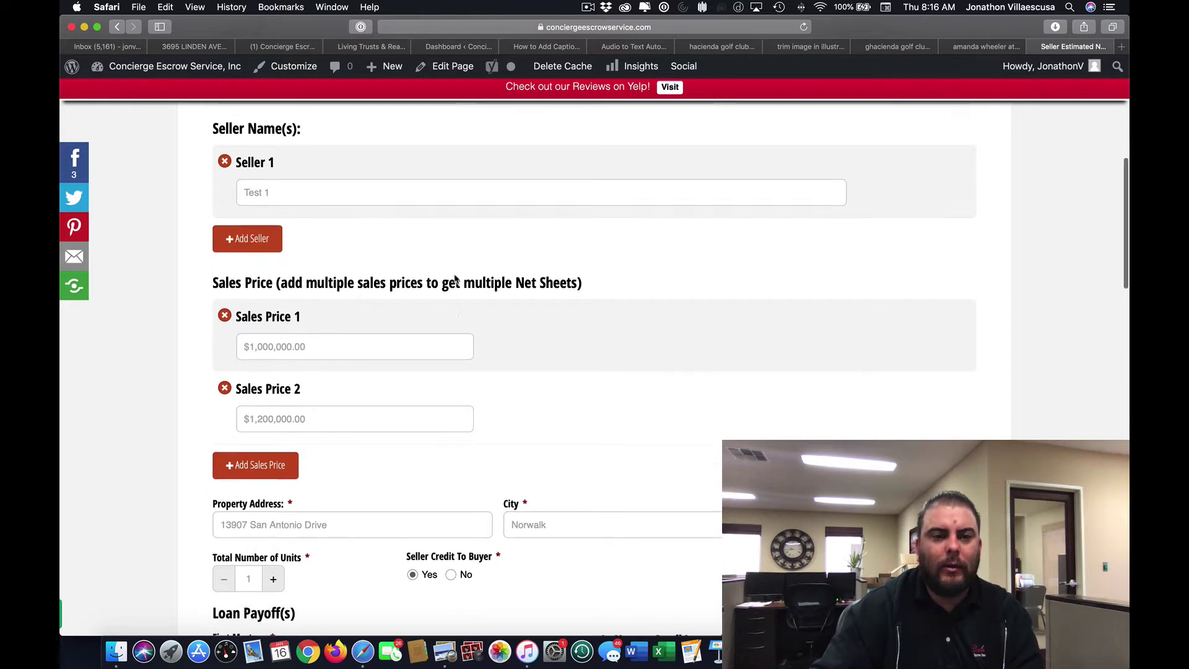
scroll(455, 277, "down", 5)
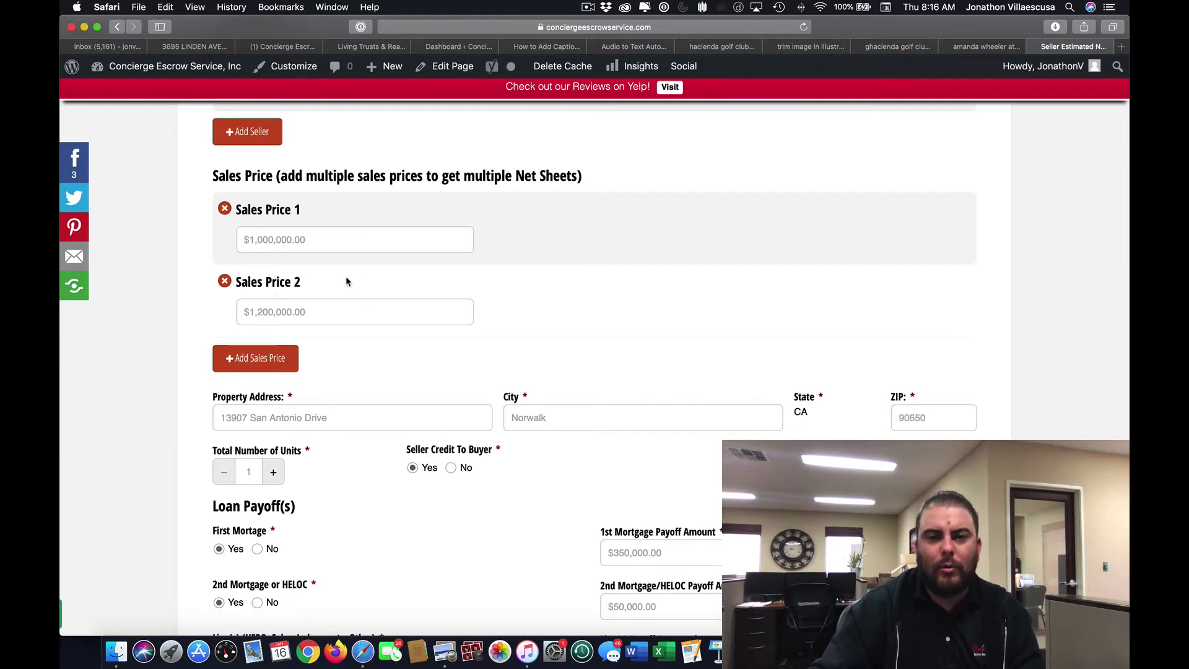
scroll(341, 279, "down", 3)
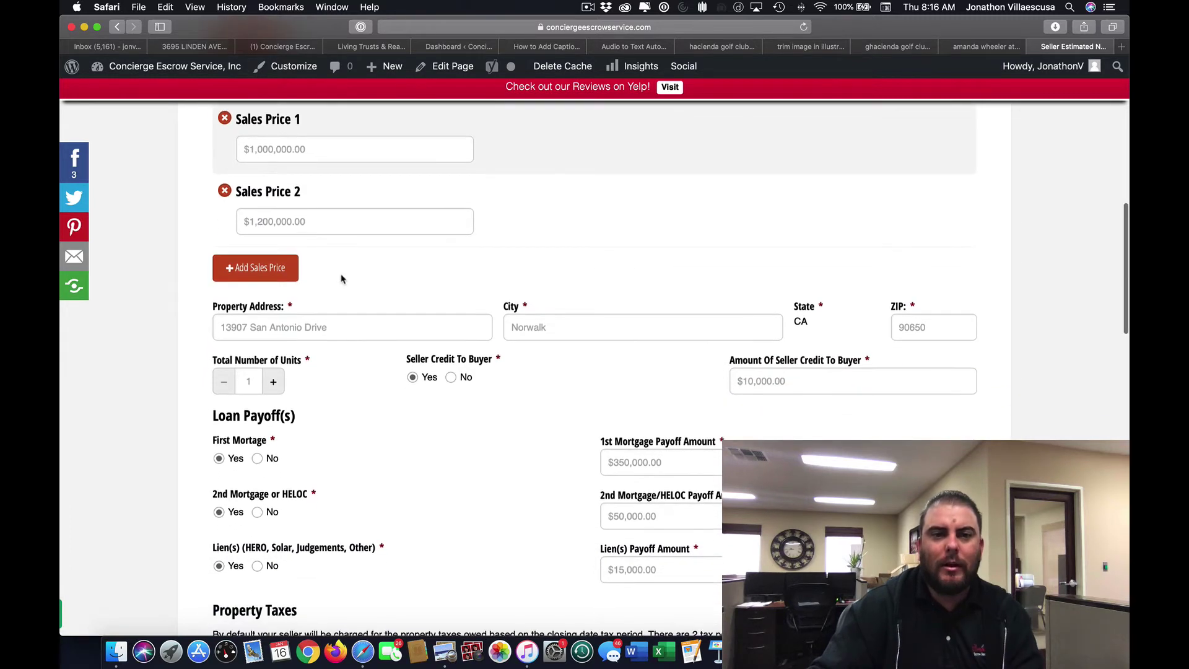
scroll(374, 273, "down", 4)
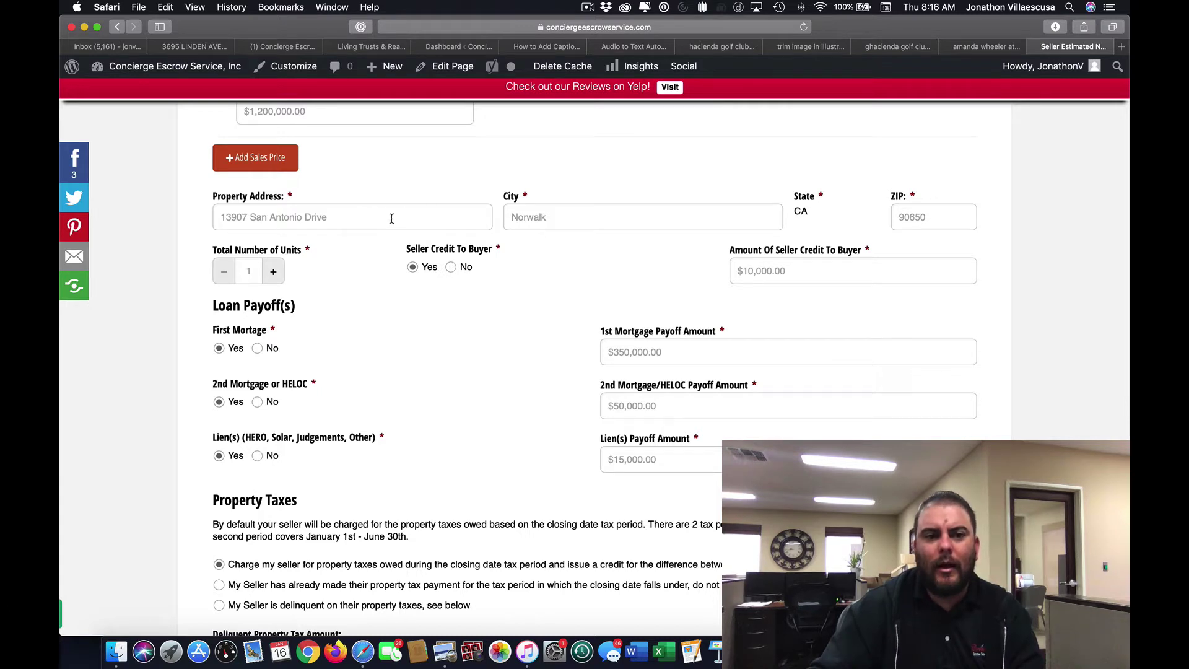
scroll(392, 218, "down", 1)
scroll(388, 209, "down", 3)
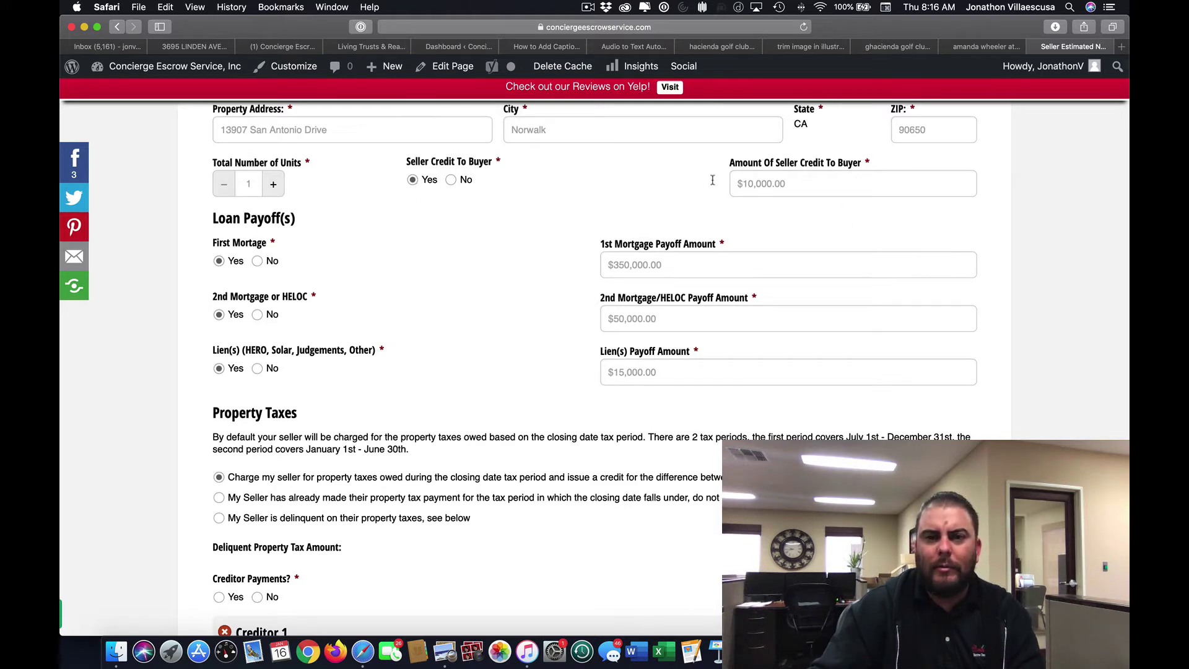
Examine the form's loan payoff, property tax, creditor, 1031 exchange, termite report, home warranty, commission, closing date and transaction coordinating sections
scroll(415, 252, "down", 2)
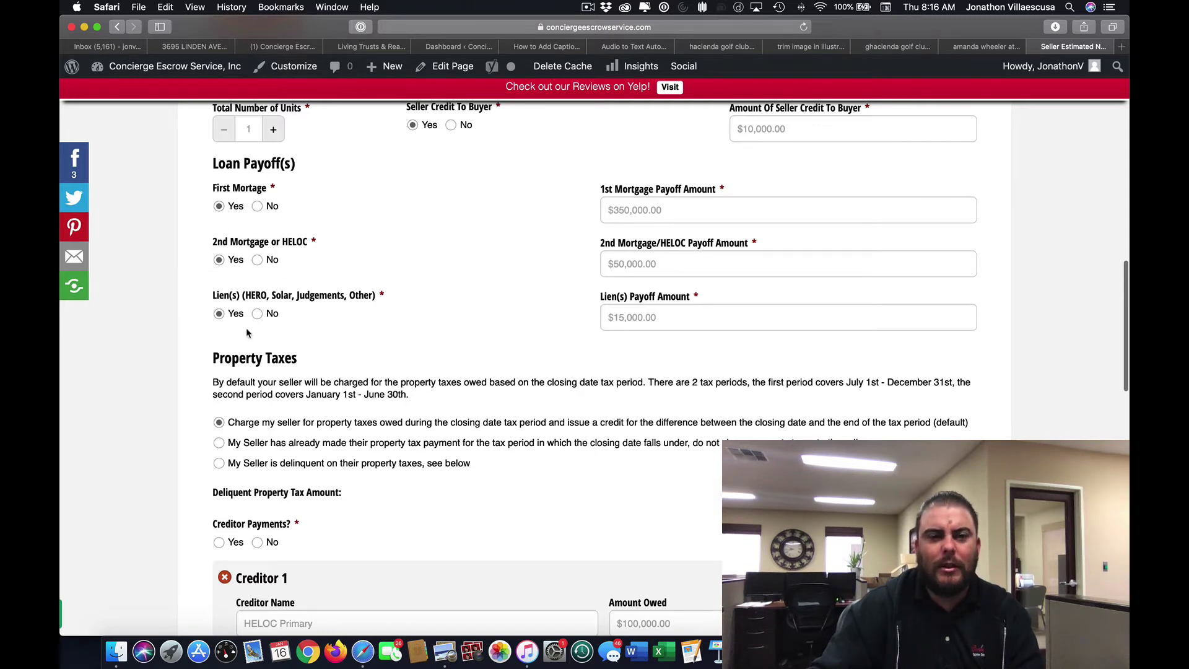
scroll(300, 334, "down", 5)
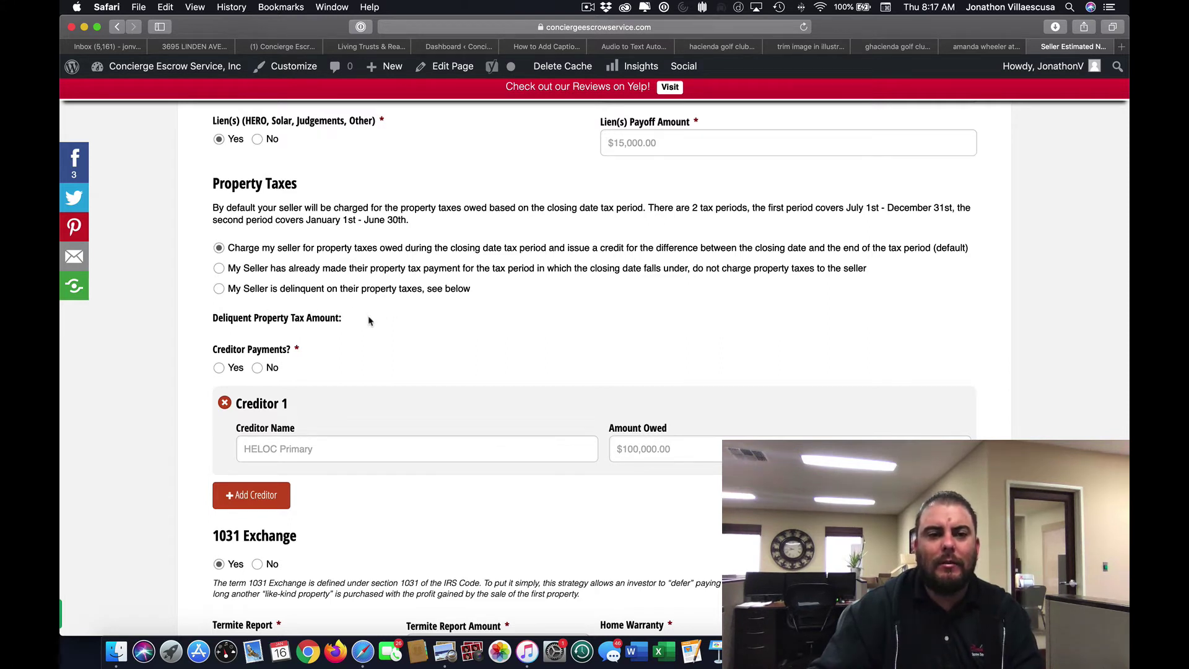
scroll(375, 321, "down", 5)
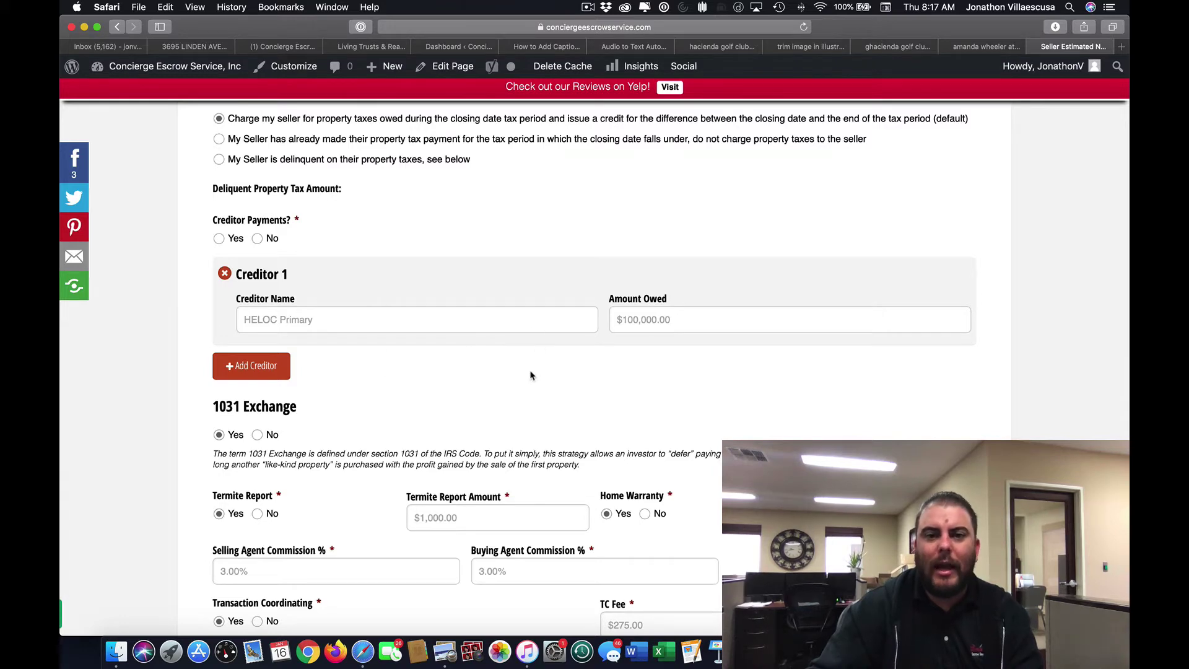
scroll(405, 306, "down", 2)
scroll(406, 307, "down", 2)
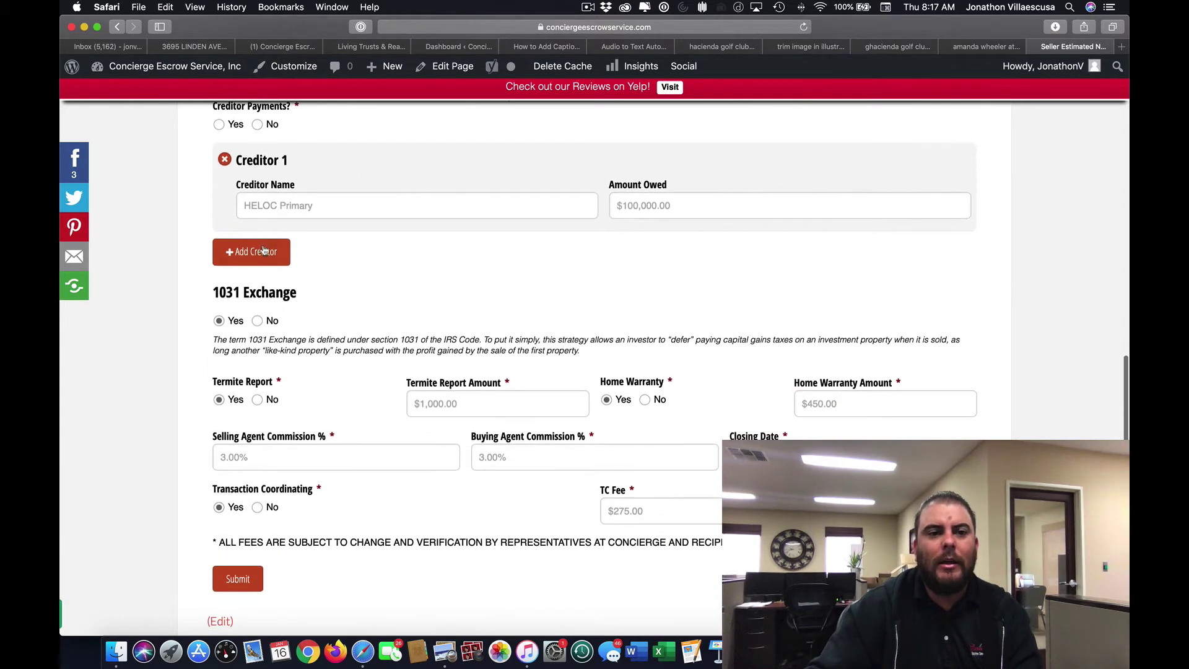
scroll(377, 276, "down", 1)
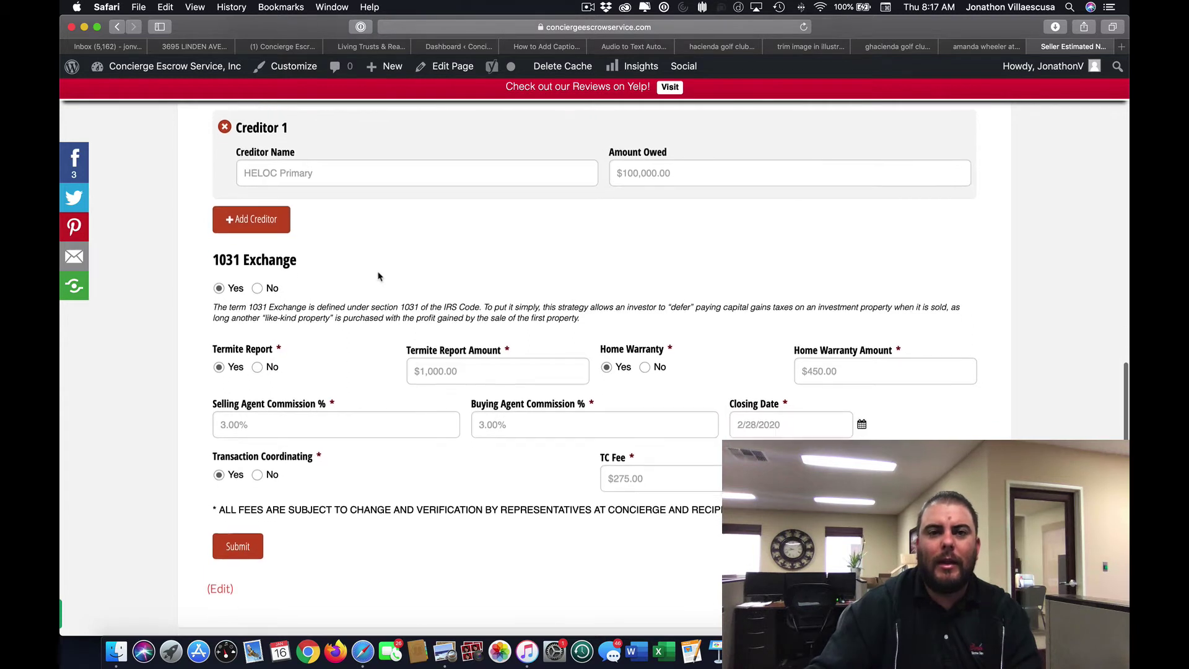
scroll(374, 275, "down", 2)
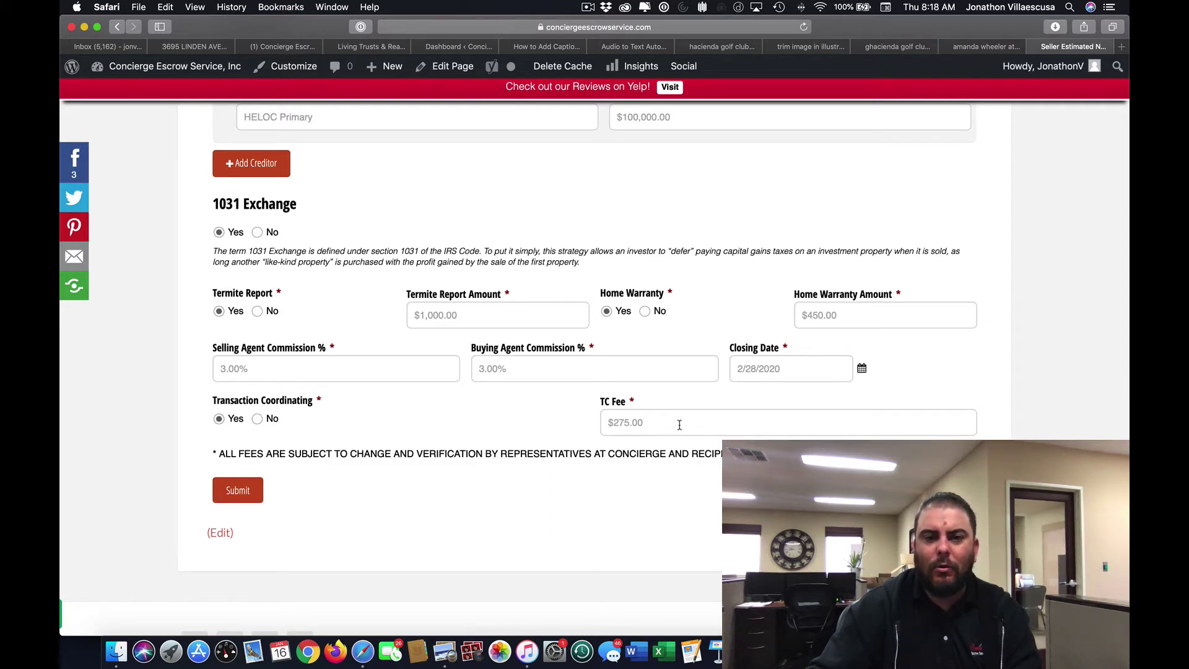
Set Creditor Payments to Yes, submit the Seller Estimated Net Sheet form and review the submitted entry
left_click(247, 494)
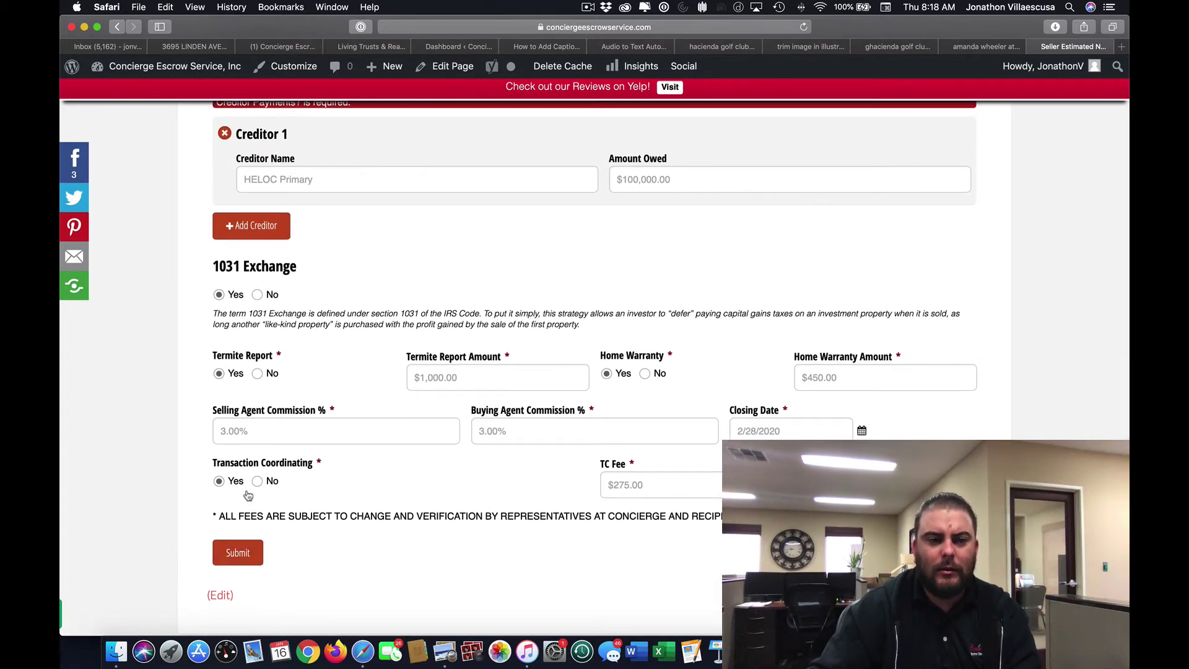
scroll(317, 495, "up", 3)
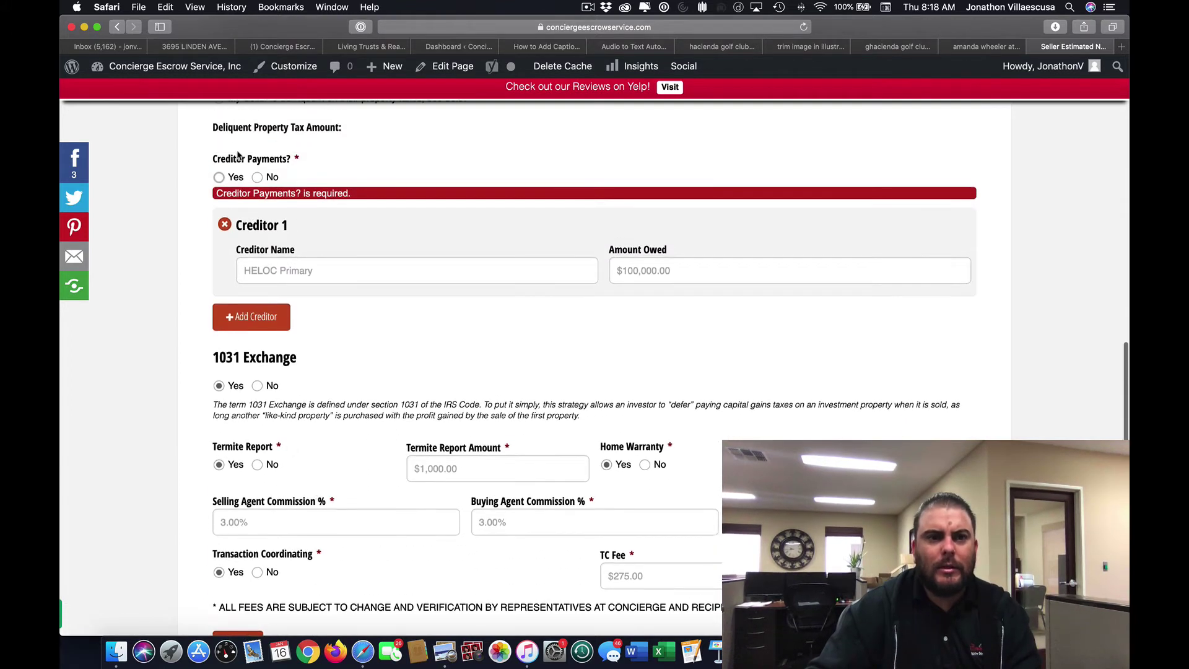
left_click(219, 177)
scroll(226, 279, "down", 4)
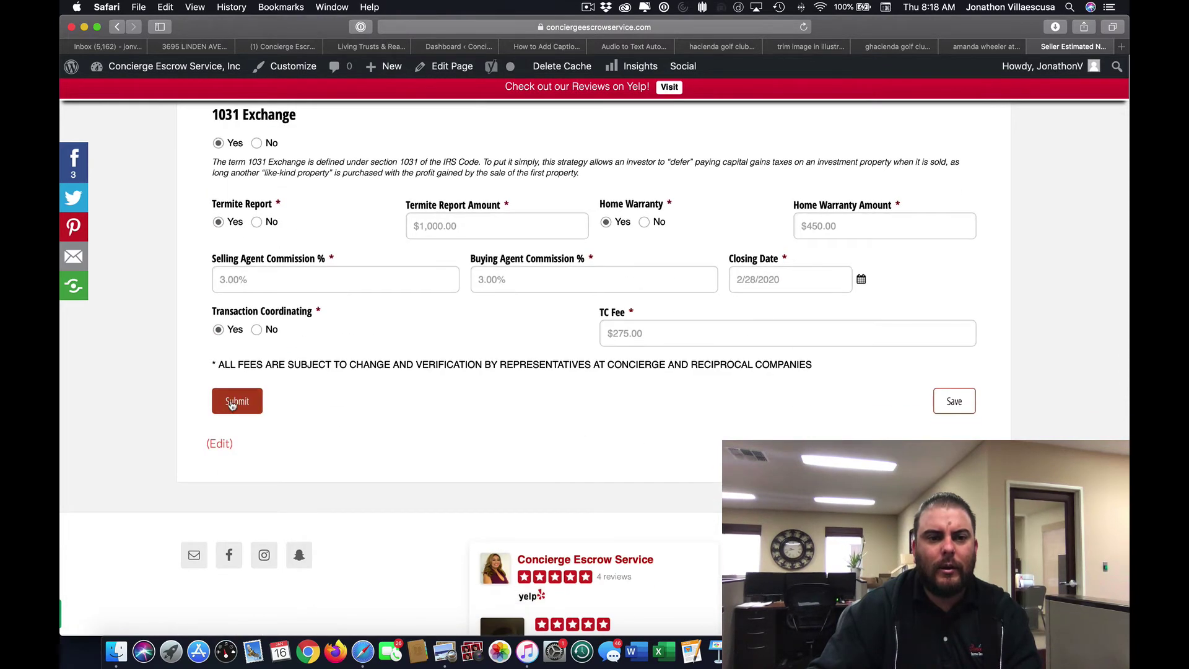
left_click(233, 402)
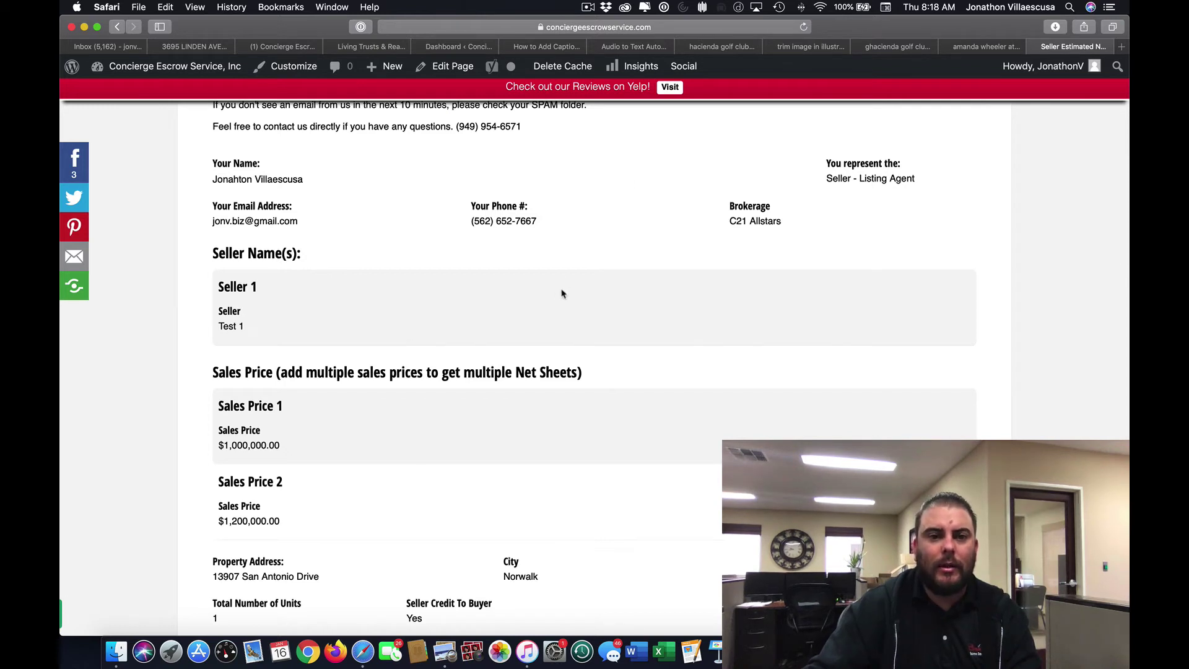
scroll(561, 291, "up", 3)
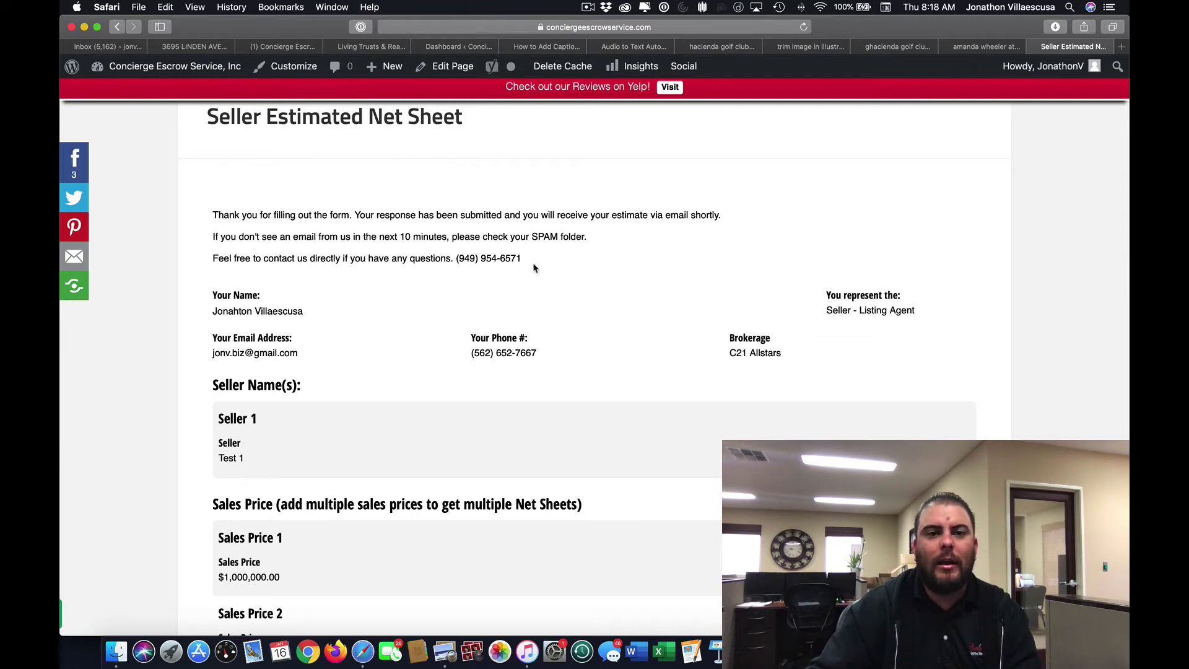
scroll(508, 255, "down", 5)
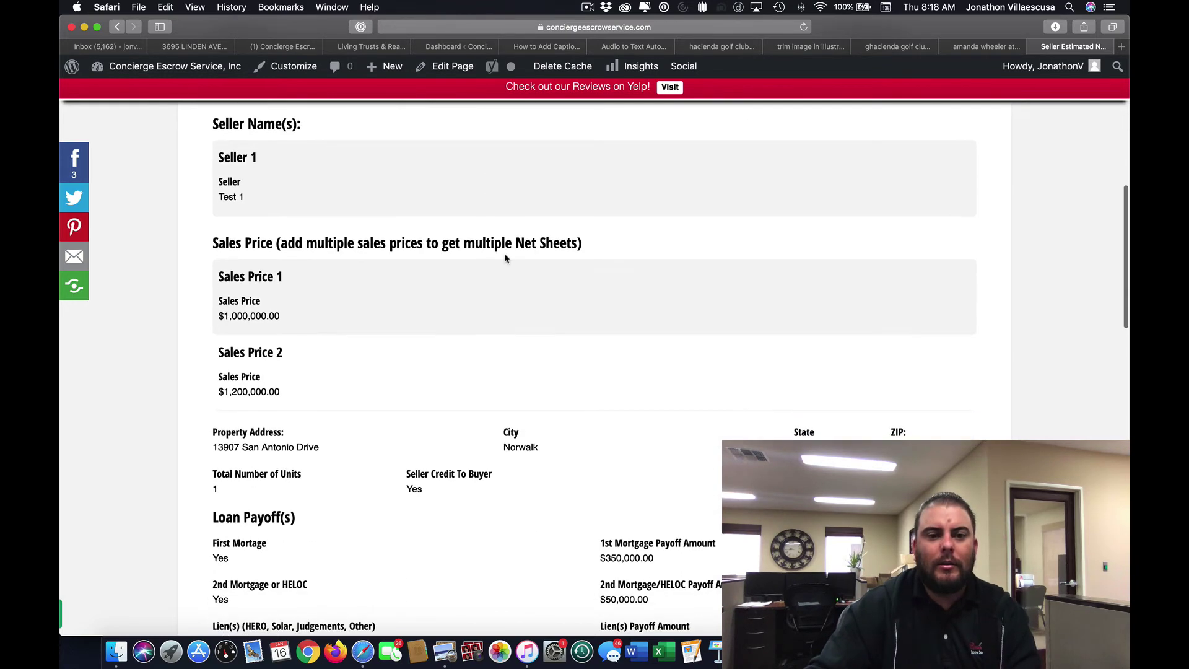
Switch to the Gmail inbox, refresh it and open the unread estimated seller net sheet email to read its message
left_click(111, 47)
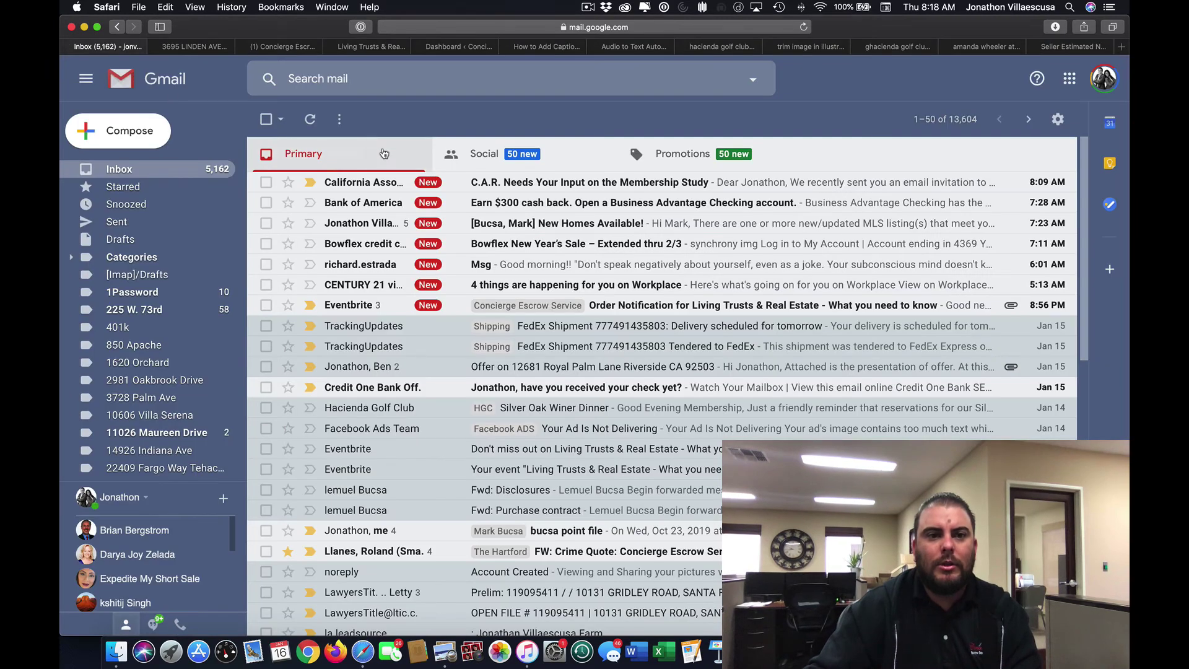
left_click(316, 121)
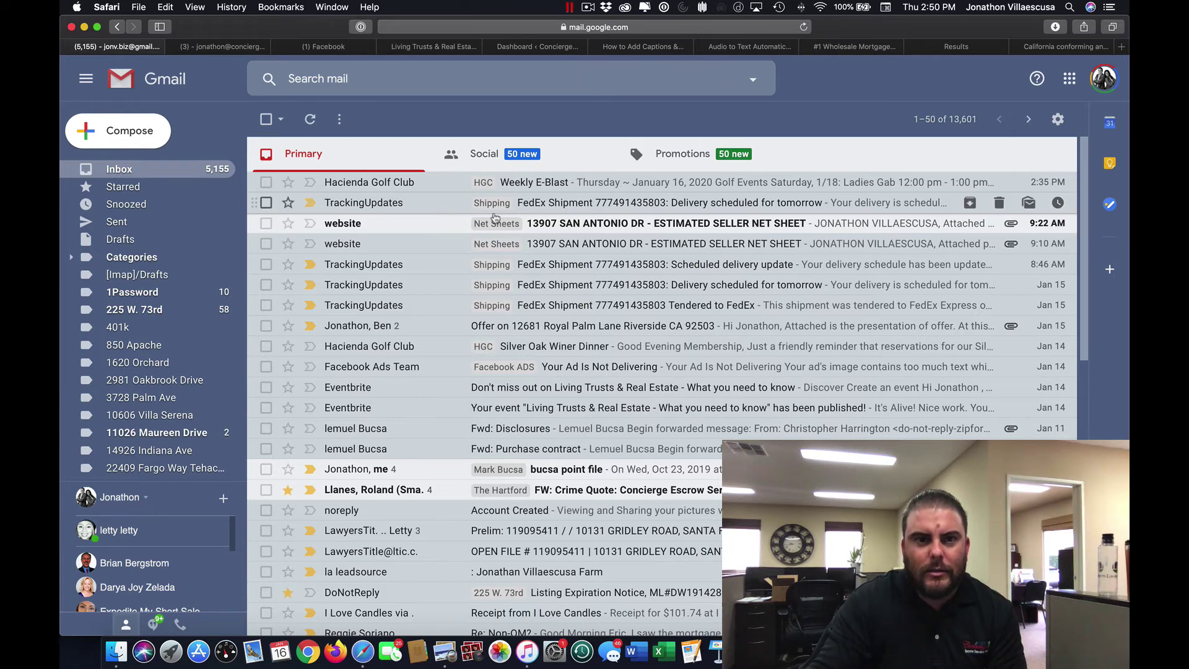
left_click(609, 222)
scroll(617, 254, "down", 3)
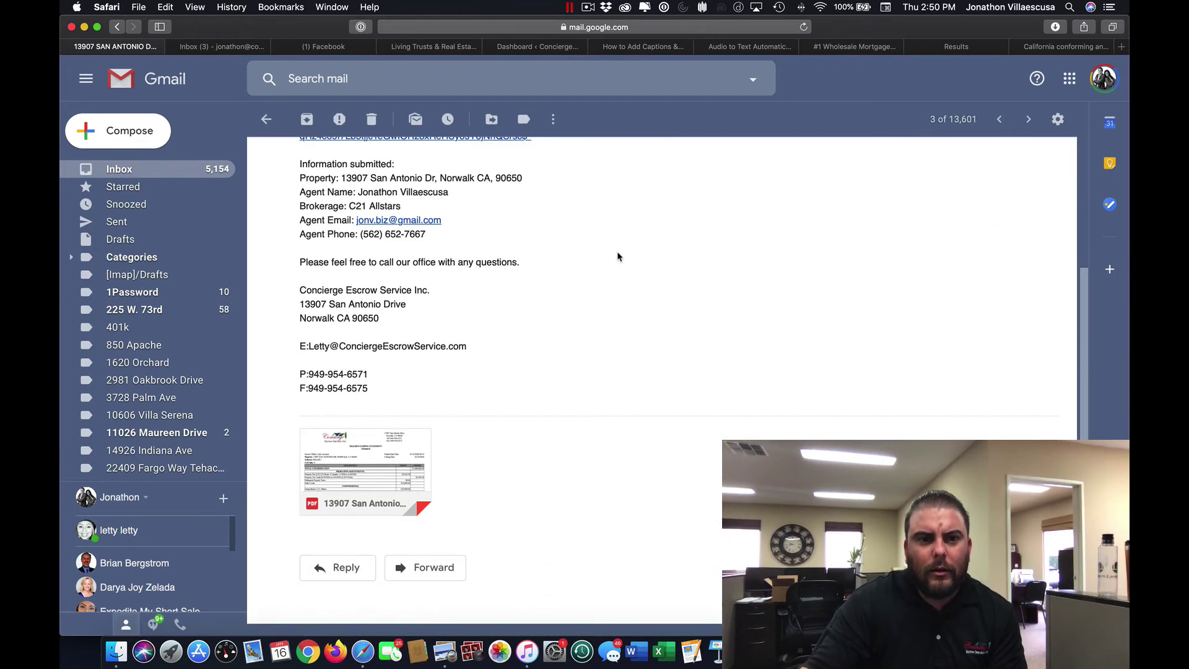
scroll(625, 257, "up", 3)
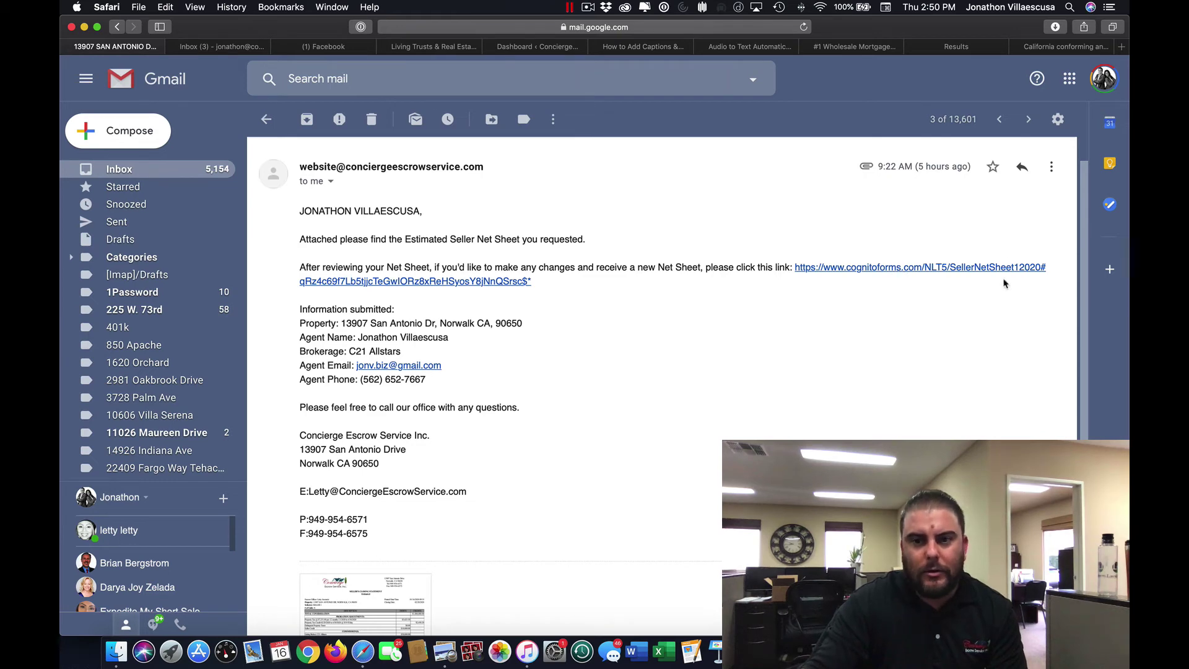
scroll(693, 299, "down", 3)
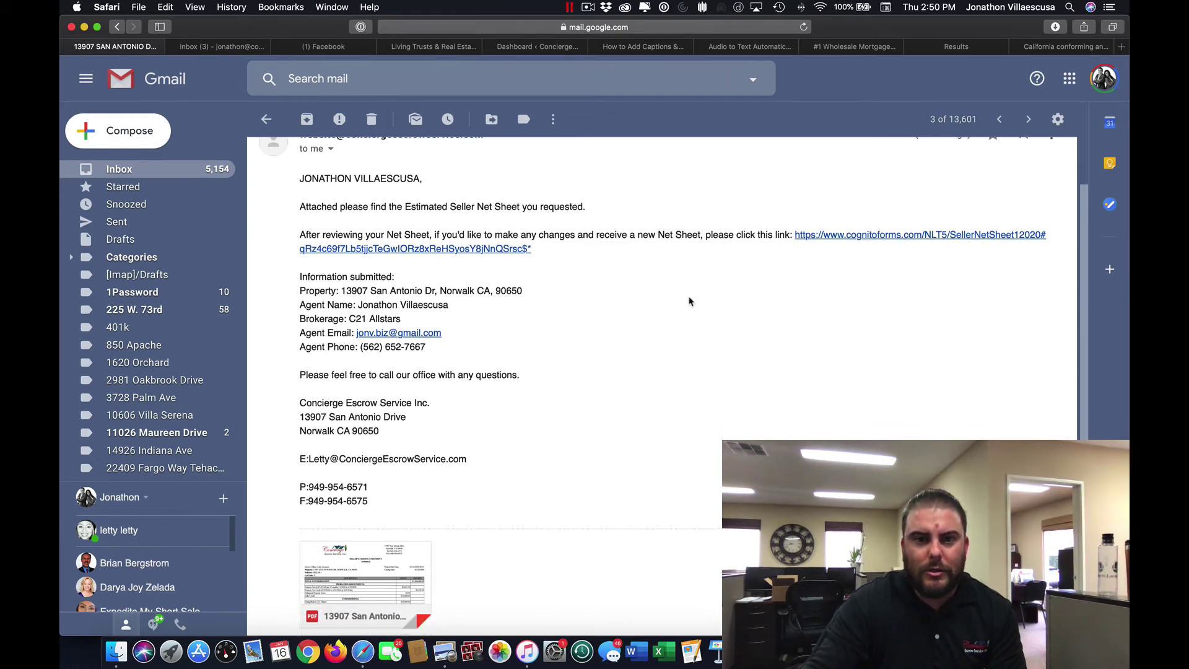
Open the attached net sheet PDF and examine the first closing statement's charges, highlighting the rows from Presale Inspection Report to Subtotals
left_click(382, 532)
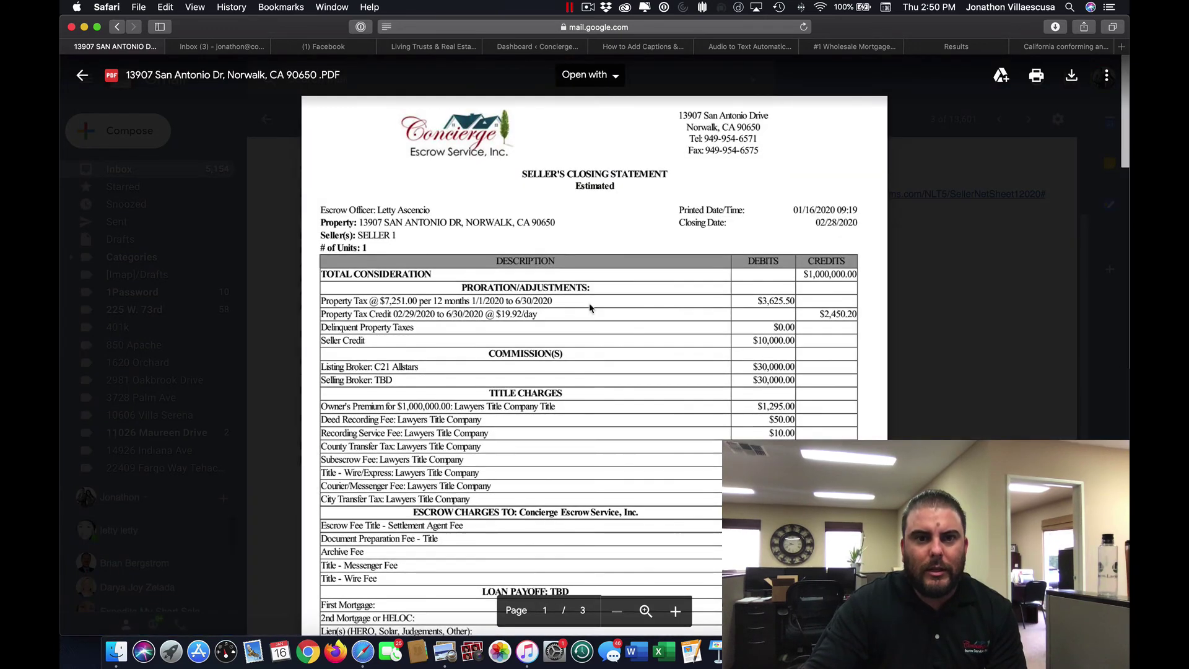
scroll(576, 223, "down", 2)
scroll(730, 191, "down", 1)
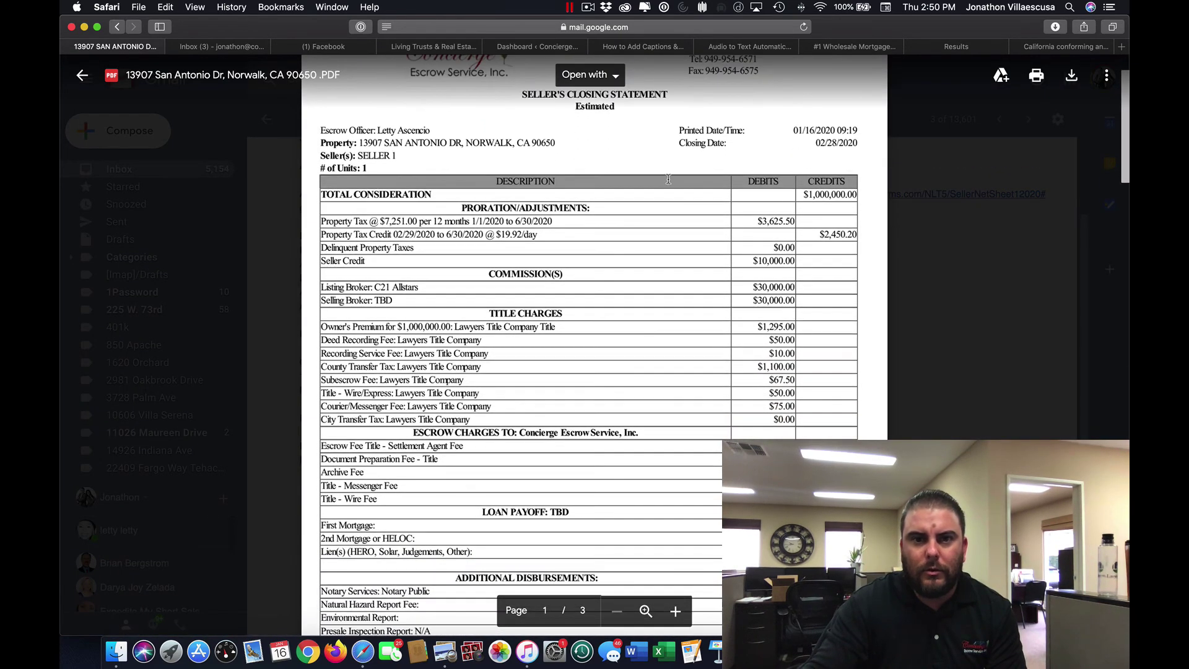
scroll(495, 143, "down", 1)
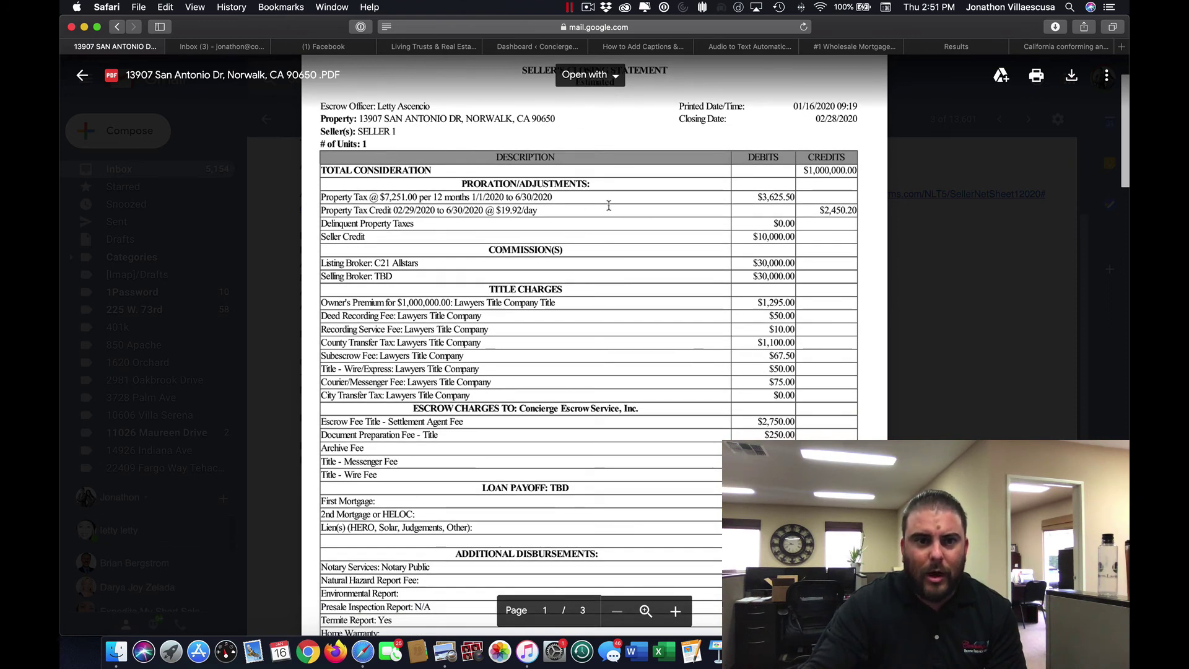
scroll(609, 207, "down", 1)
scroll(628, 214, "down", 5)
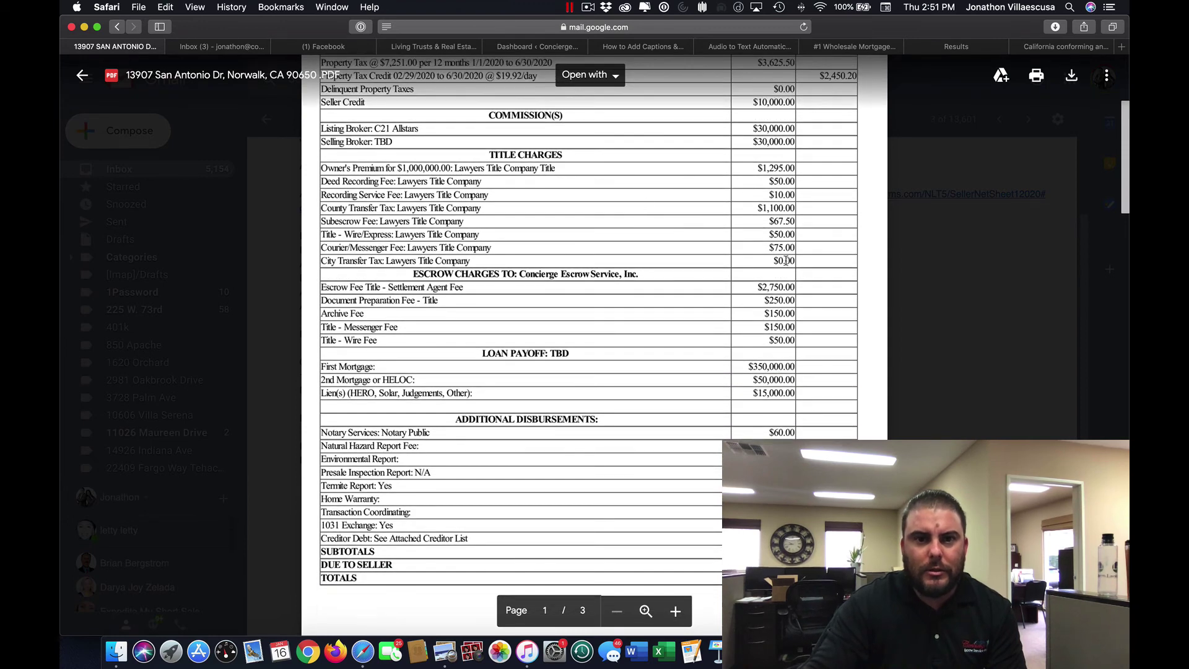
scroll(799, 338, "down", 7)
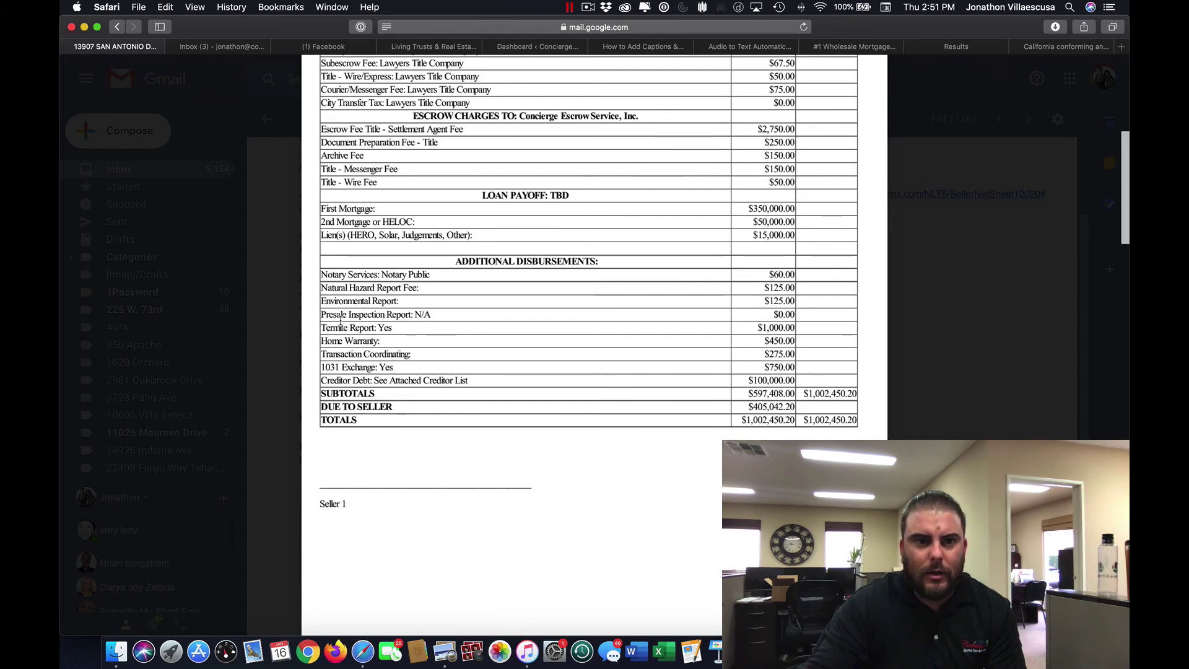
left_click_drag(318, 314, 404, 313)
left_click_drag(580, 317, 793, 316)
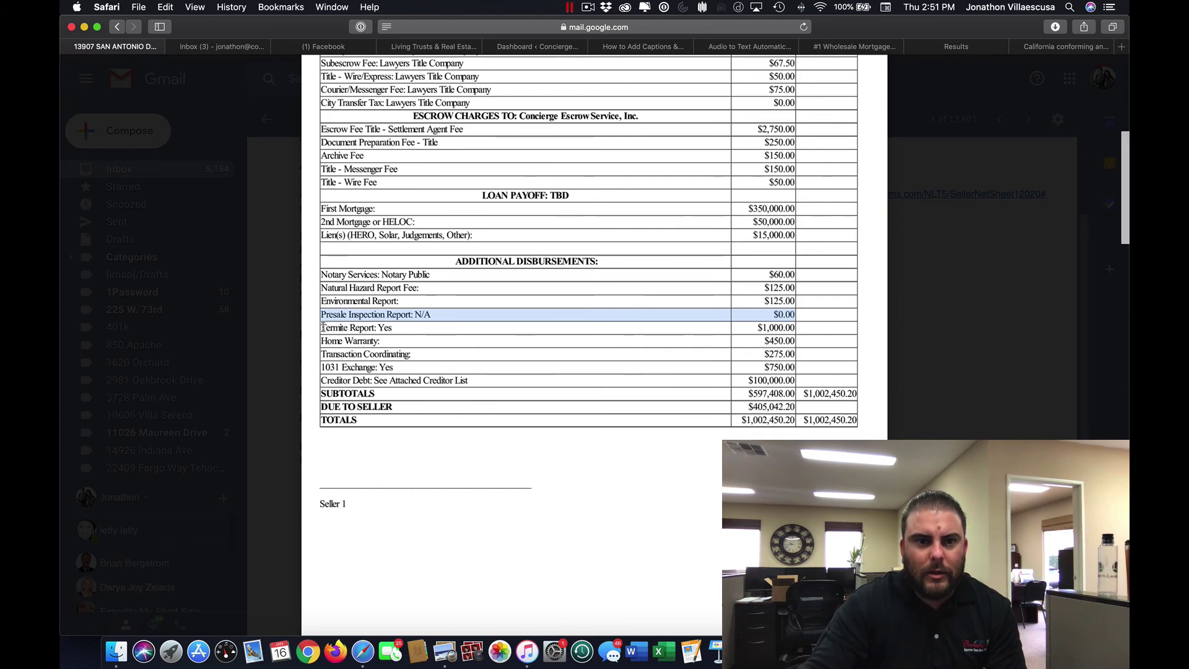
left_click_drag(313, 324, 786, 398)
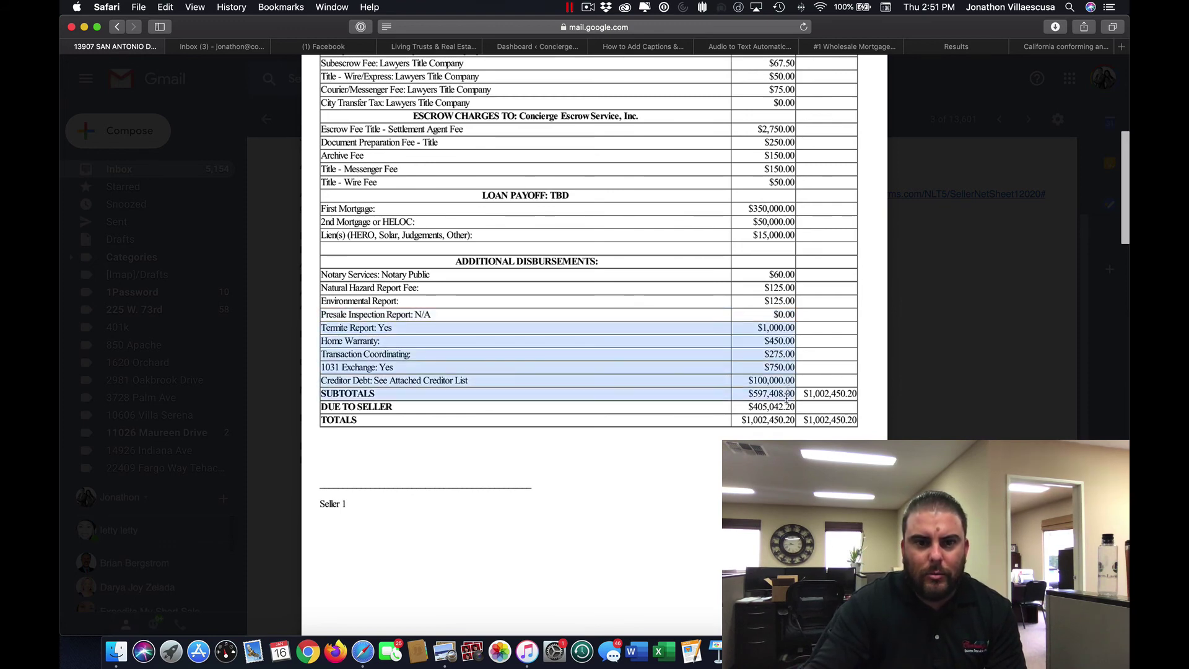
Compare the total consideration on the PDF's first and second closing statements, and close the preview to return to the email
scroll(656, 311, "up", 10)
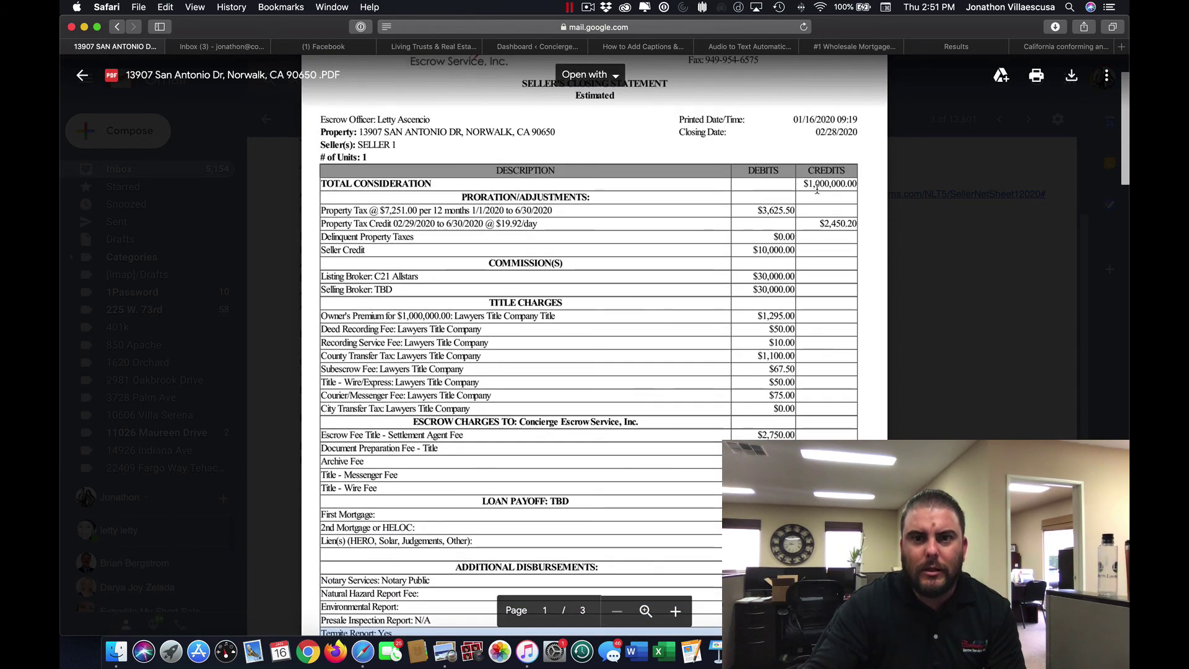
double_click(837, 186)
scroll(743, 259, "down", 15)
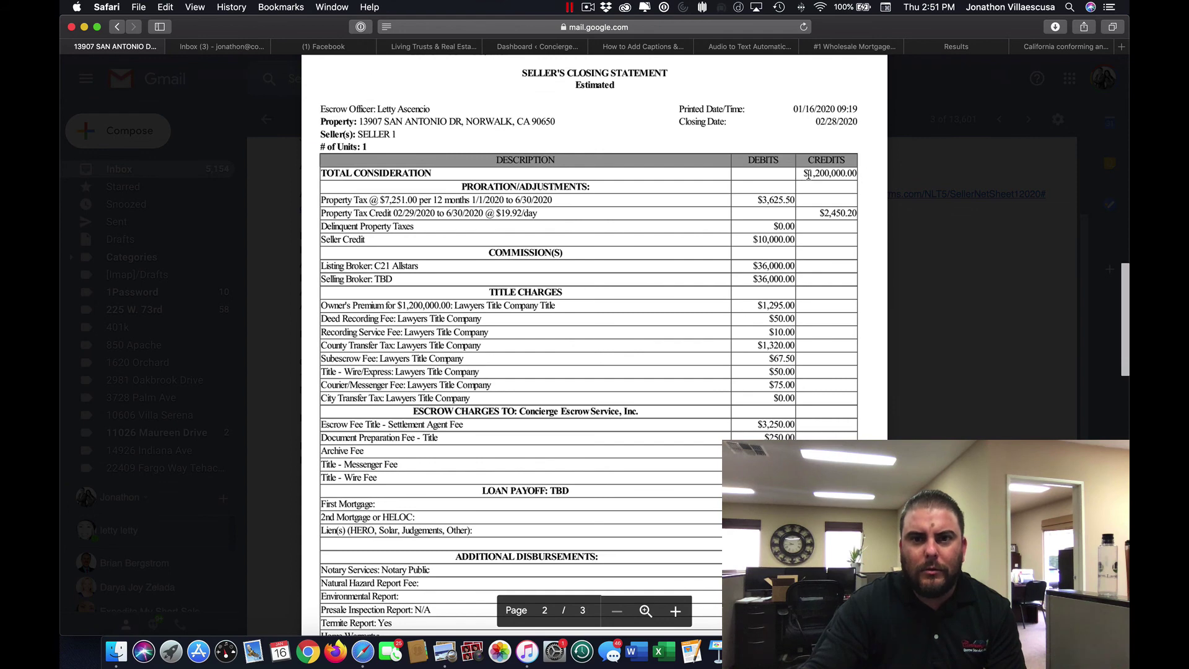
left_click(969, 301)
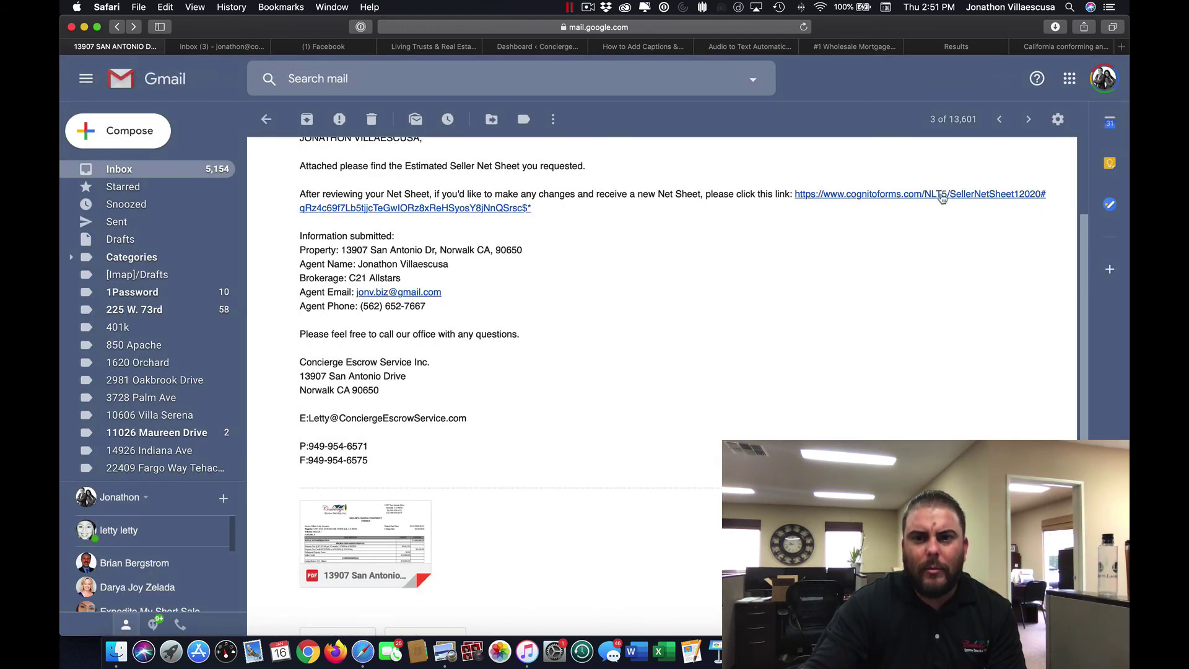
Open the email's link for changing the net sheet and review the prefilled Seller Net Sheet form from the agent details to the transaction coordinating fee
left_click(899, 193)
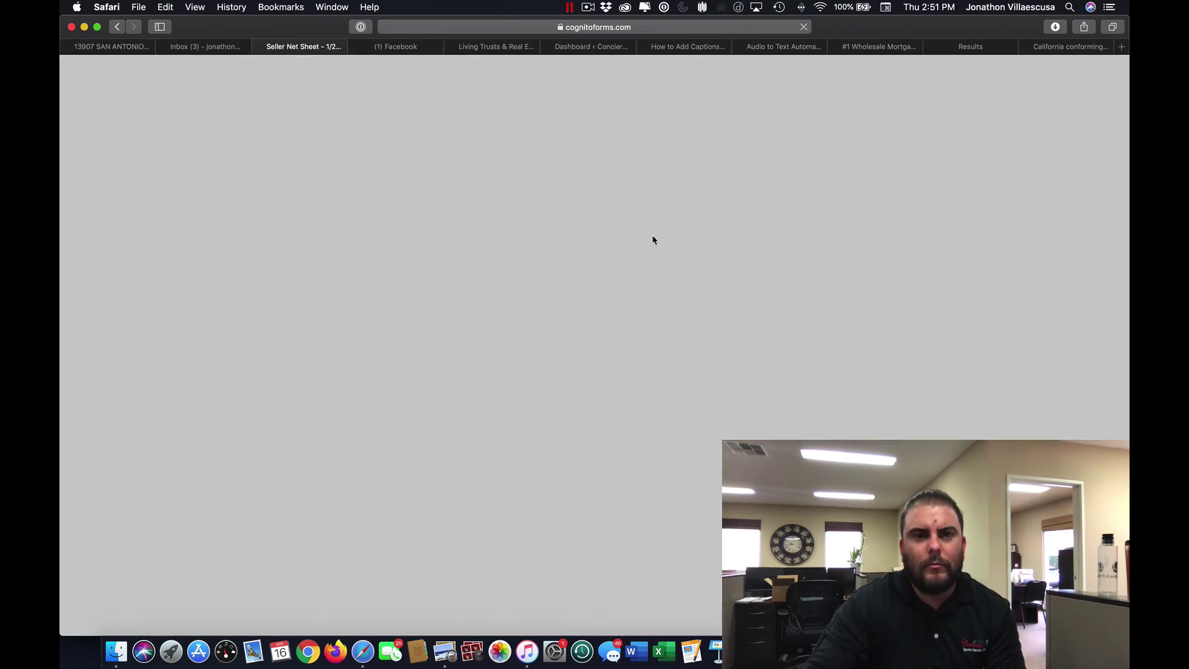
scroll(297, 174, "down", 3)
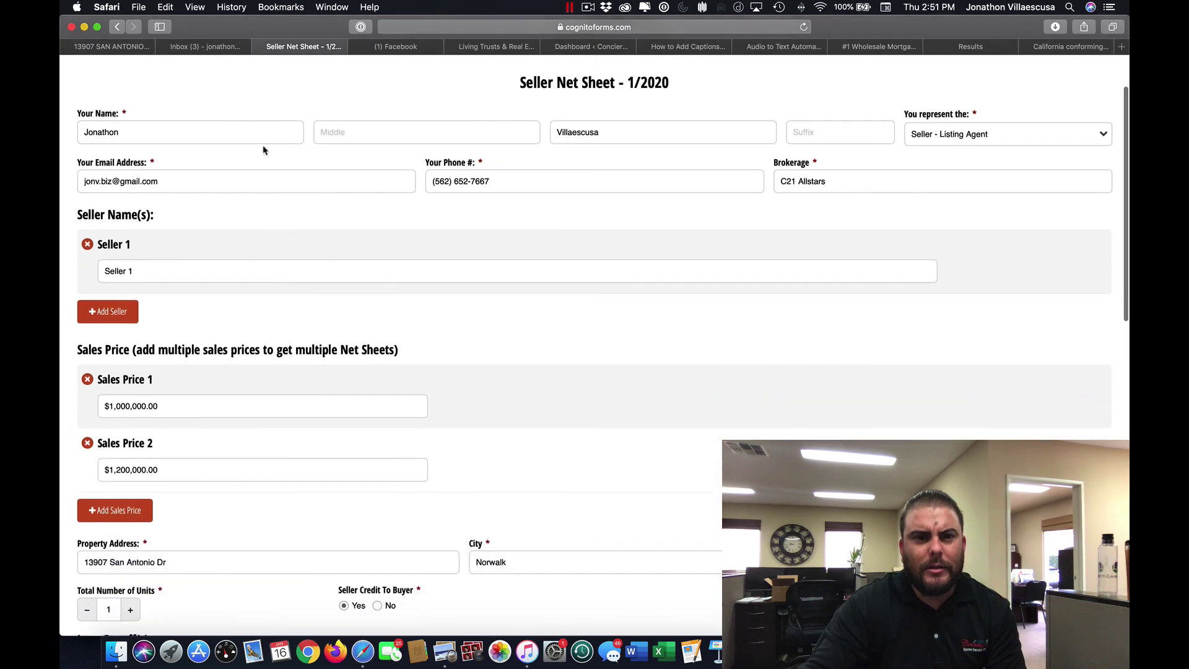
scroll(562, 281, "down", 10)
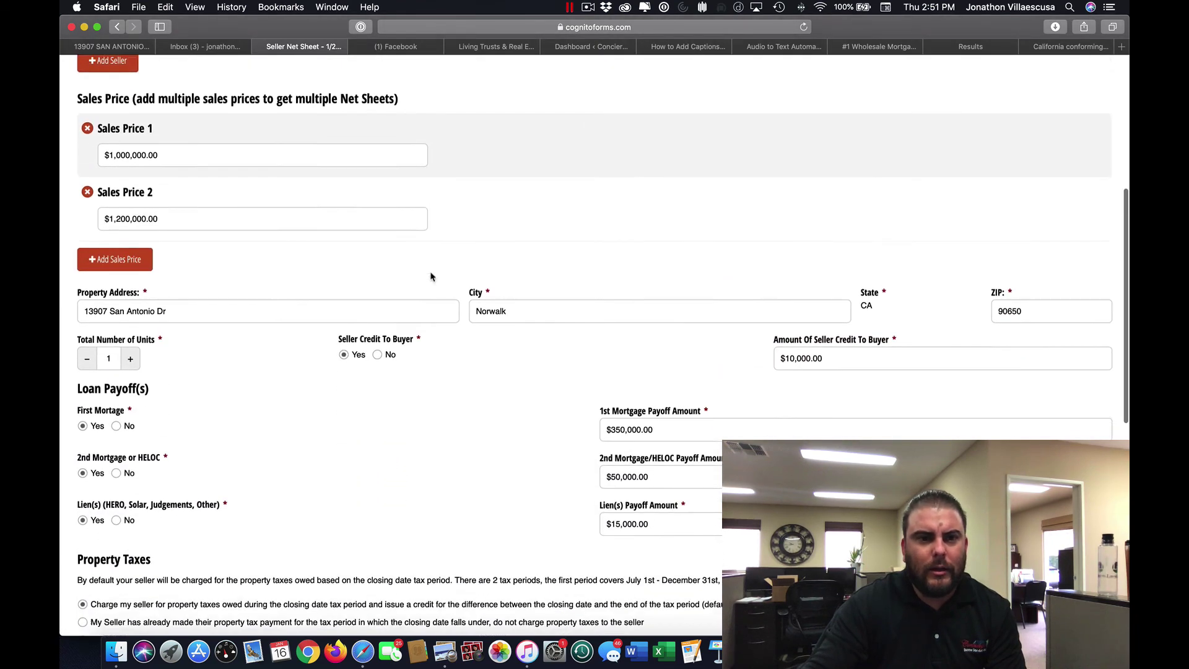
scroll(413, 289, "down", 5)
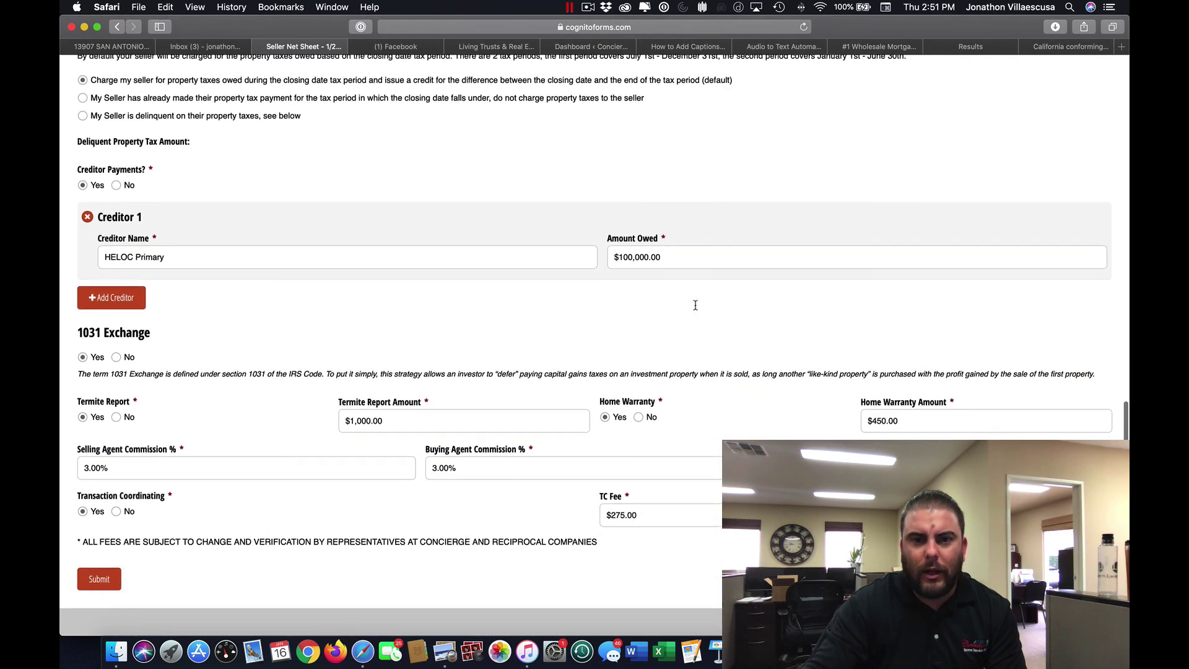
scroll(850, 311, "up", 2)
scroll(850, 311, "up", 12)
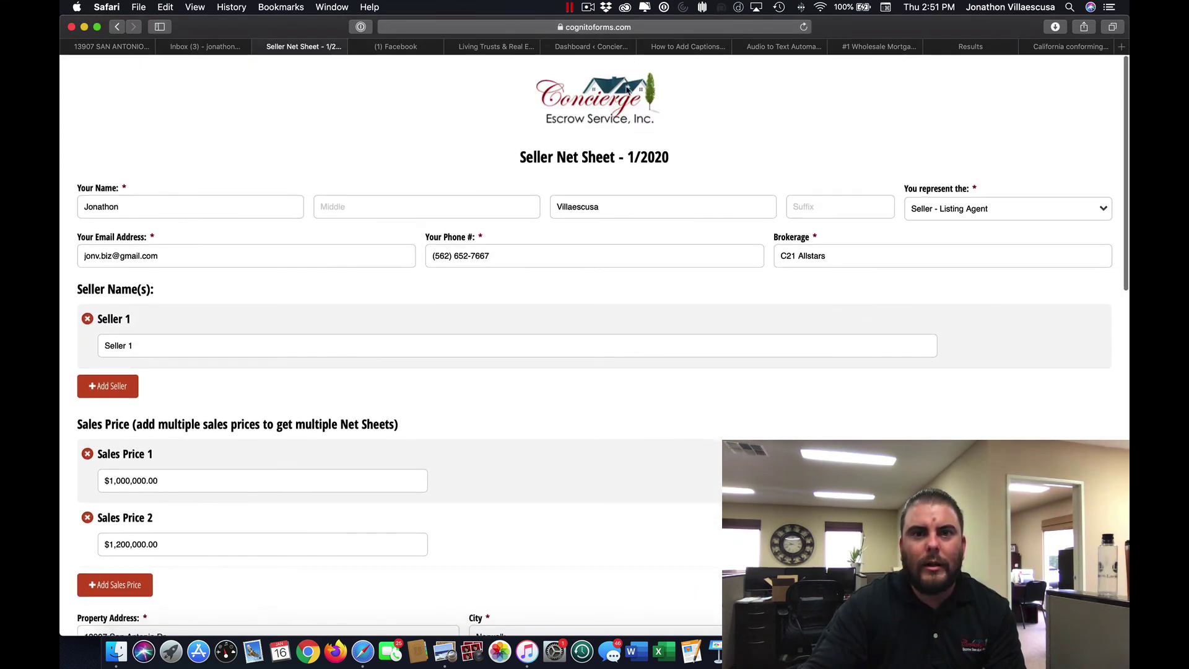
left_click(588, 7)
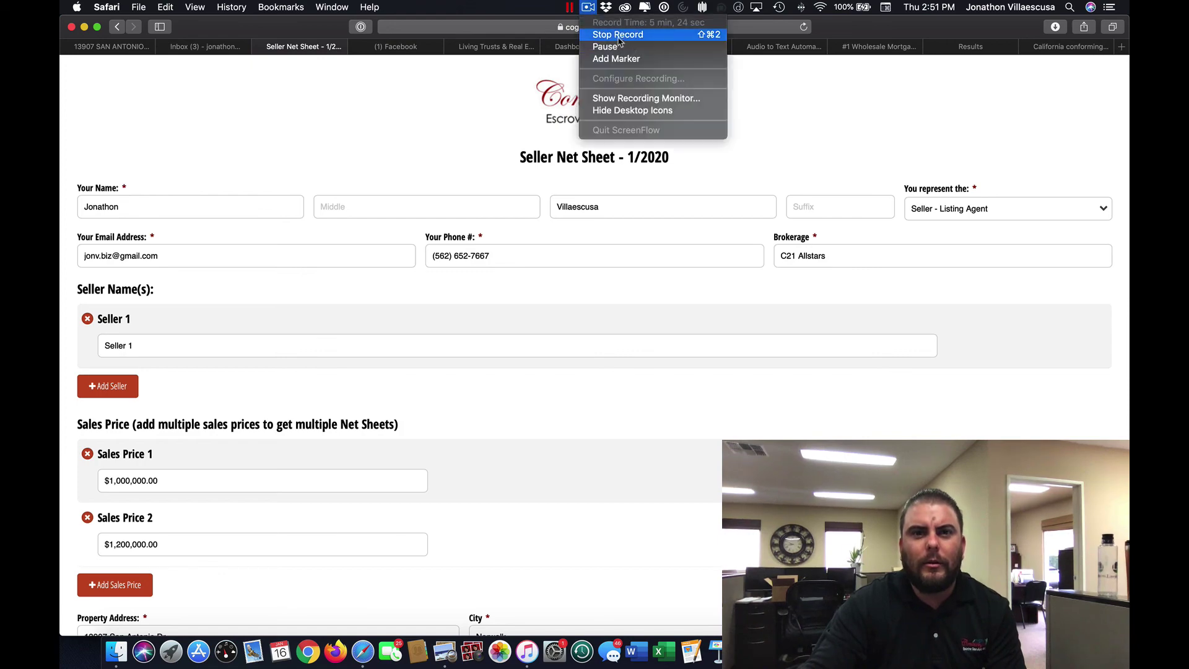